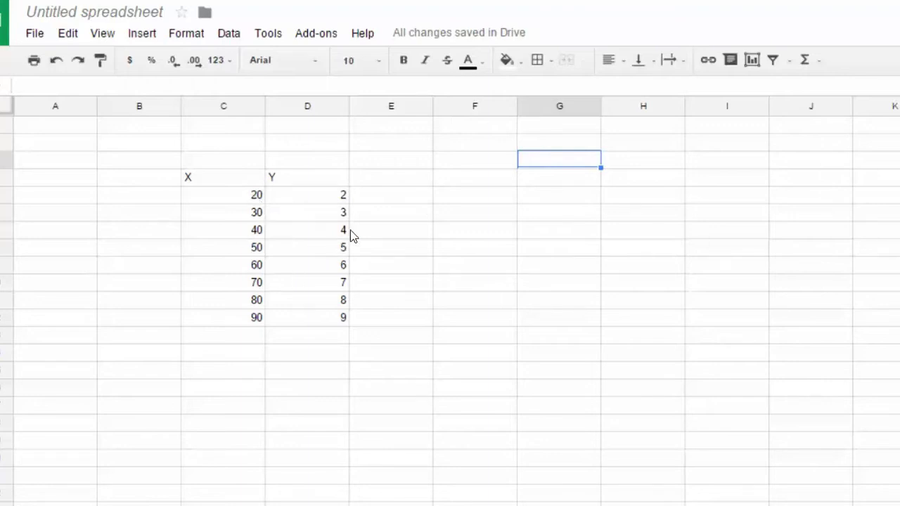
Add the headers X and Y^2 in C15 and D15, below the existing X/Y table
click(241, 383)
text(X)
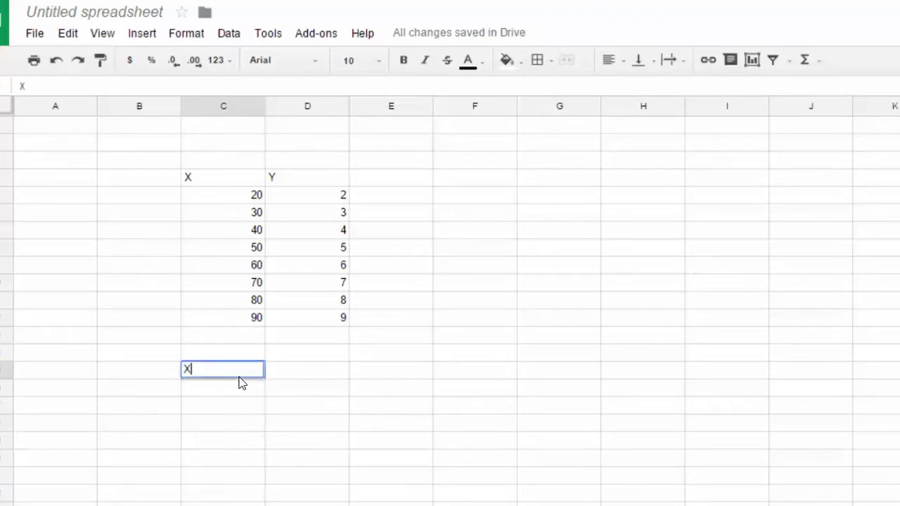
key(Tab)
text(Y^)
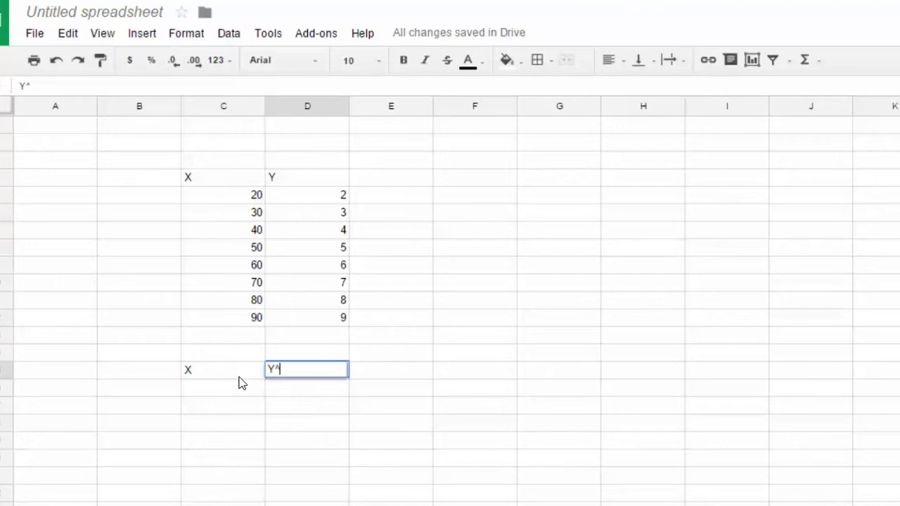
text(2)
Copy the X values 20 to 90 from the first table into the cells under the second X header
drag(242, 191, 253, 322)
key(ctrl+c)
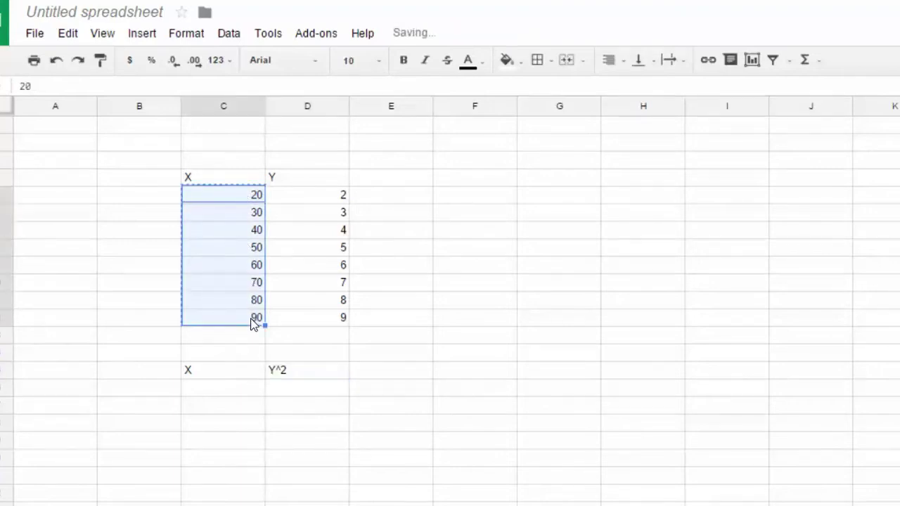
click(244, 387)
key(ctrl+v)
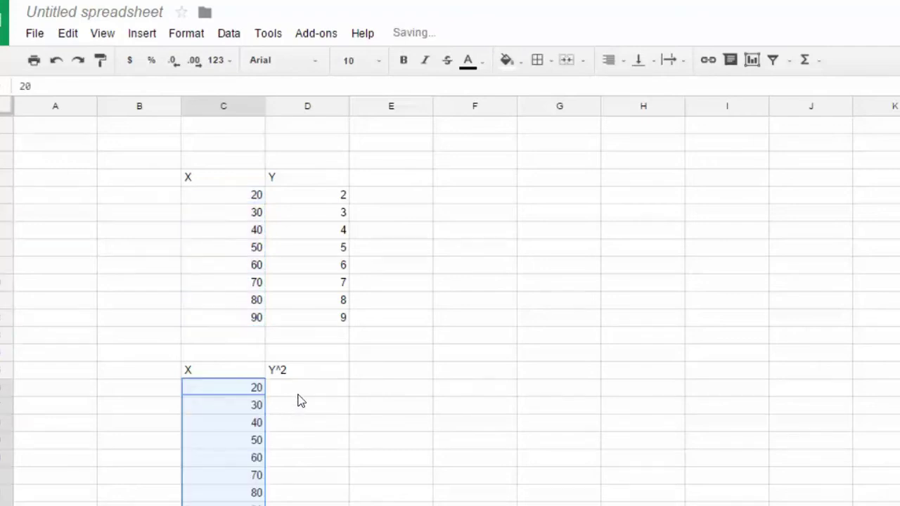
Fill the Y^2 column with the squares 4, 9, 16, 25, 36, 49, 64 and 81
click(301, 394)
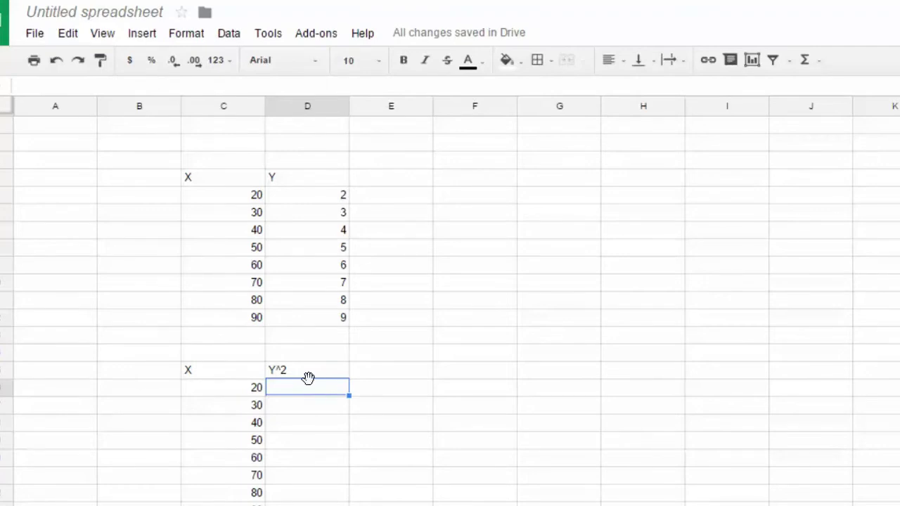
text(4)
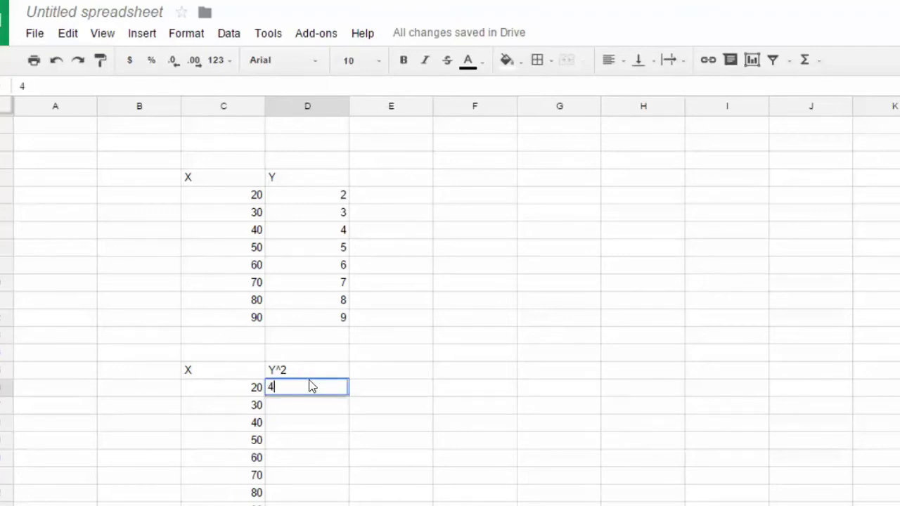
key(Return)
text(9)
key(Return)
text(16)
key(Return)
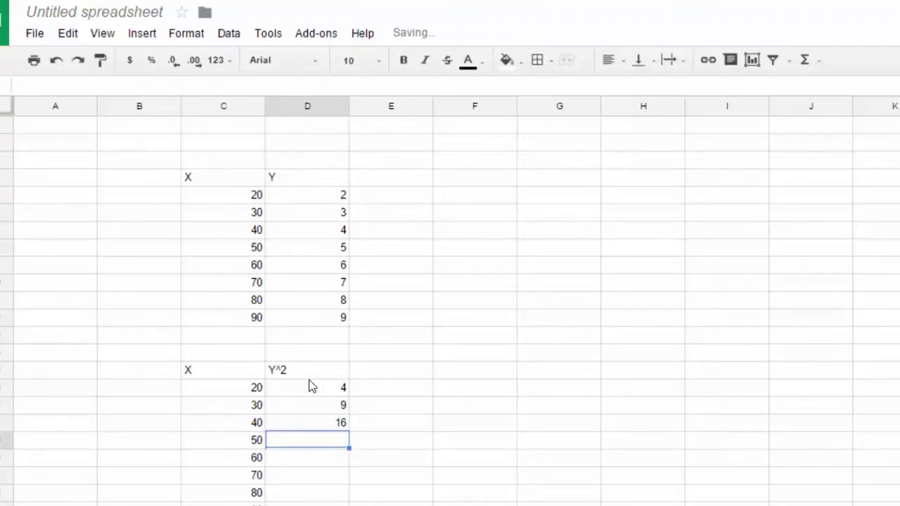
text(25)
key(Return)
text(36)
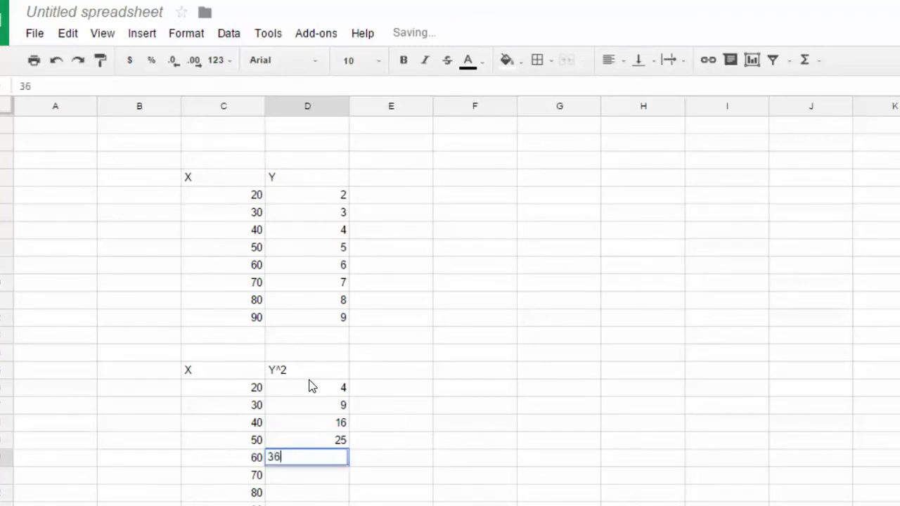
key(Return)
text(49)
key(Return)
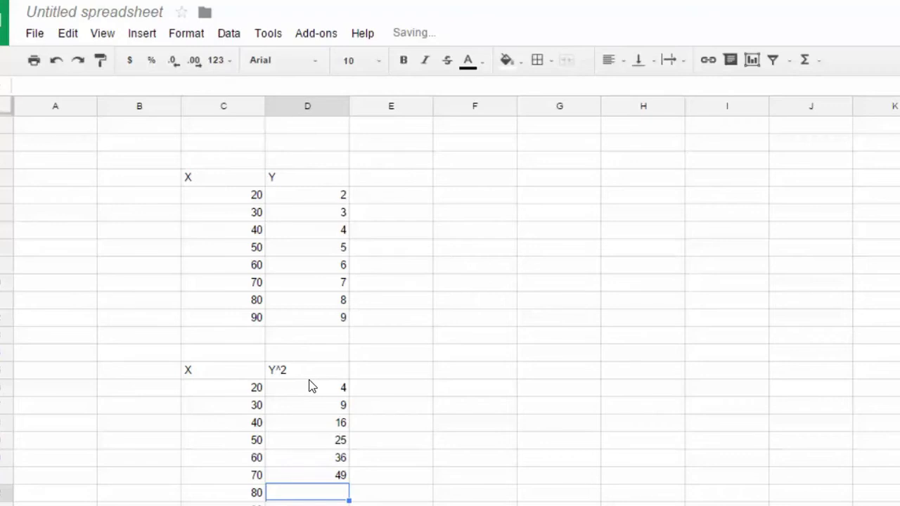
text(64)
key(Return)
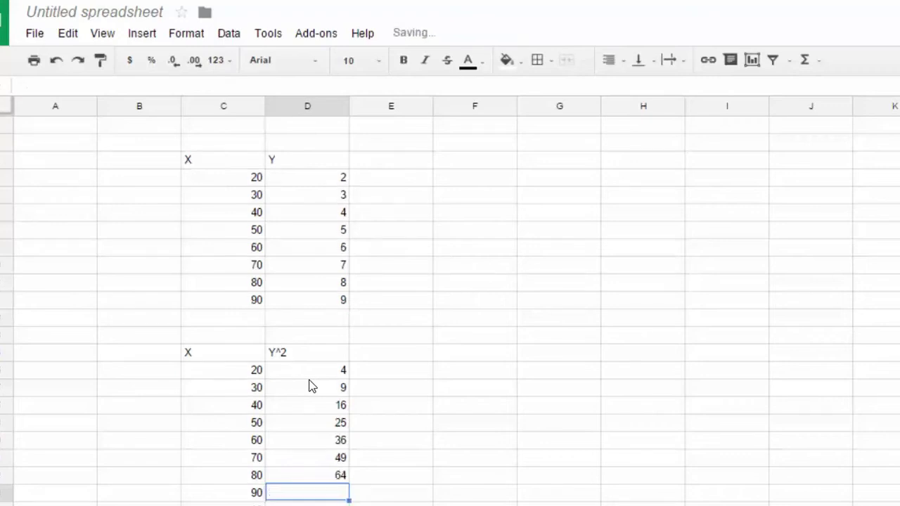
text(81)
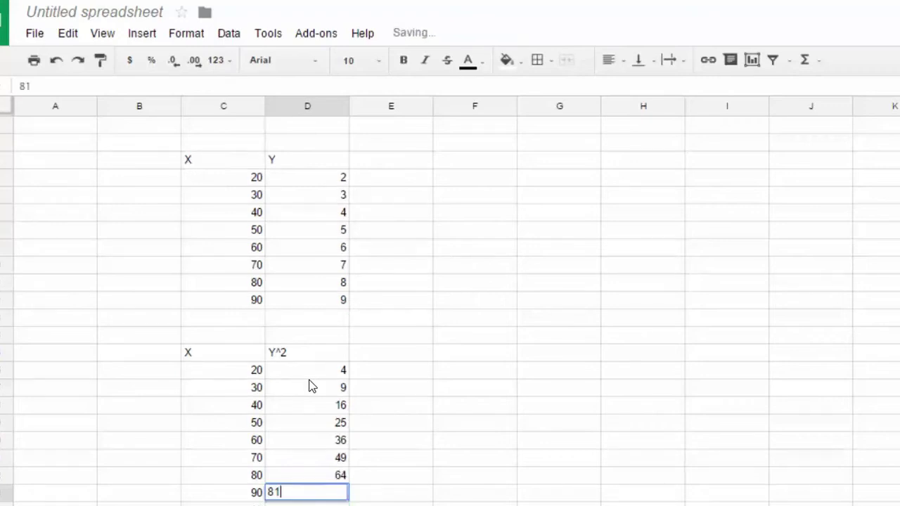
click(480, 348)
Add the headers X and Y^3 in F4 and G4, beside the original X/Y table
scroll(481, 348, down, 1)
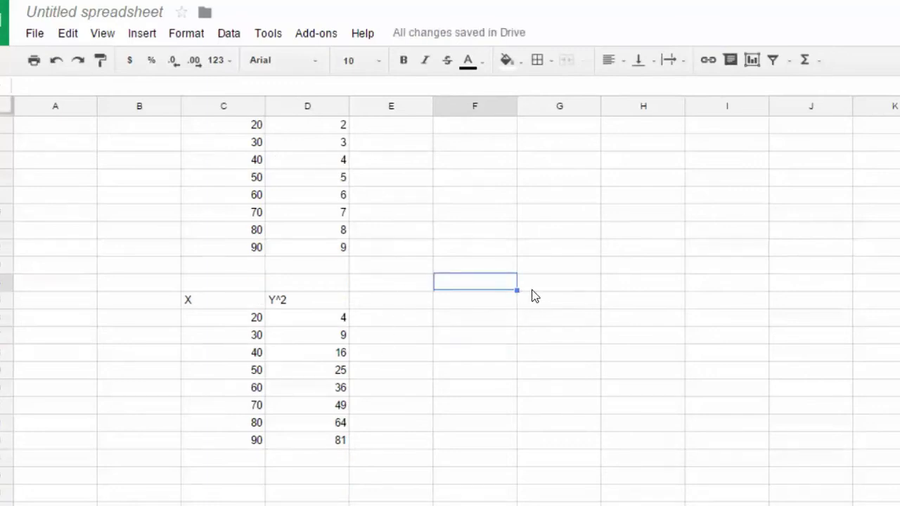
scroll(528, 292, up, 1)
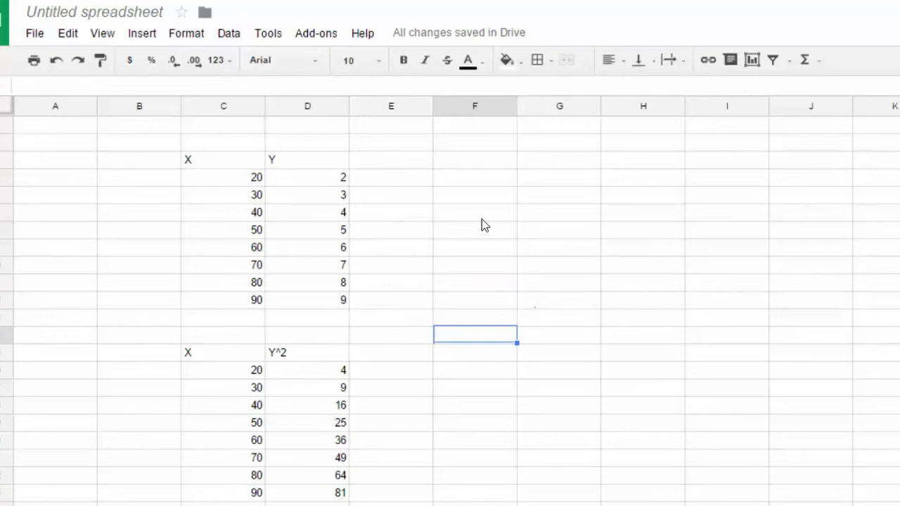
click(496, 166)
text(X)
key(Tab)
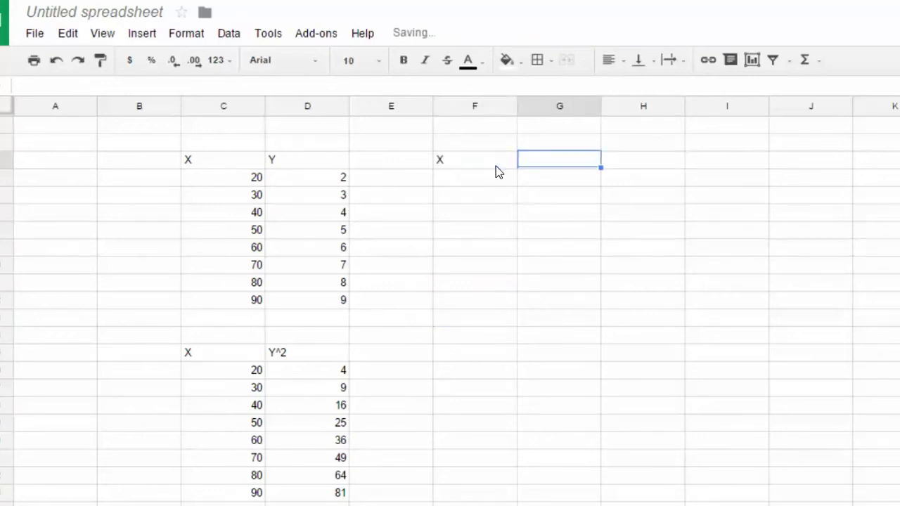
text(Y)
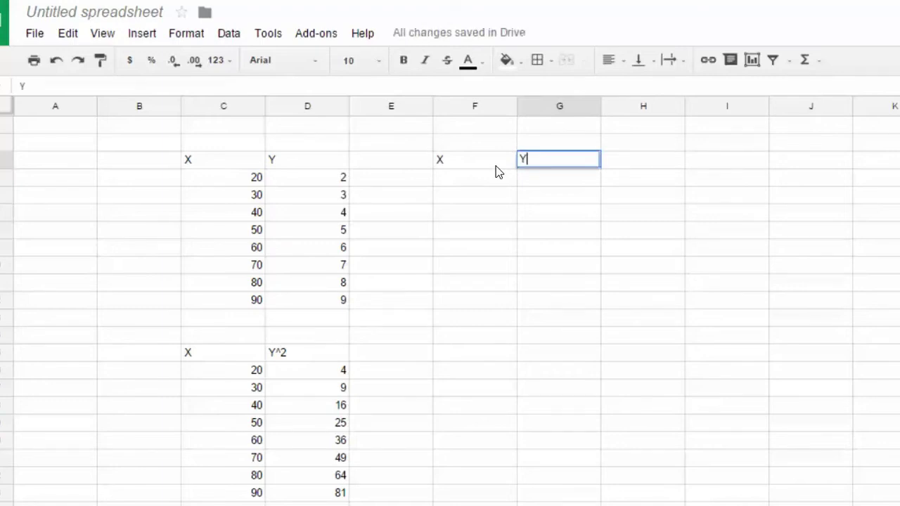
text(^3)
Copy the X values 20 to 90 from the original table into column F under the new X header
drag(258, 181, 261, 299)
key(ctrl+c)
click(456, 179)
key(ctrl+v)
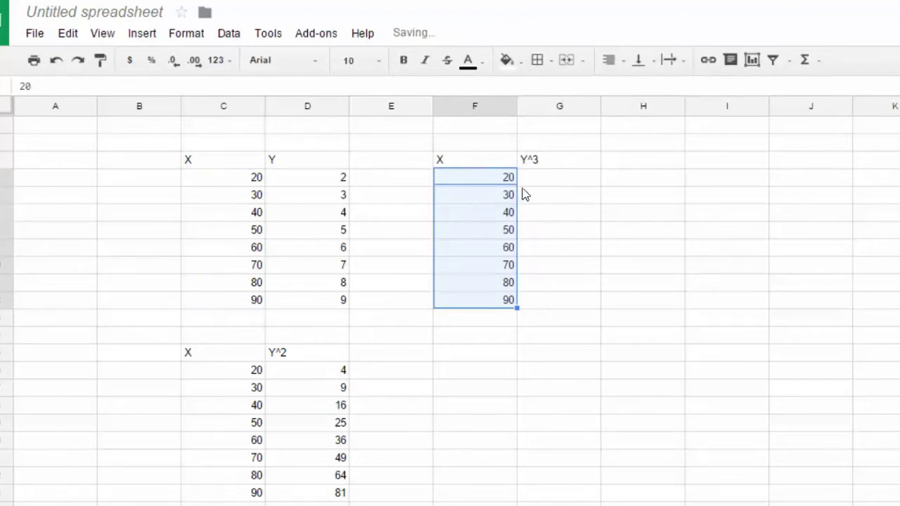
click(567, 247)
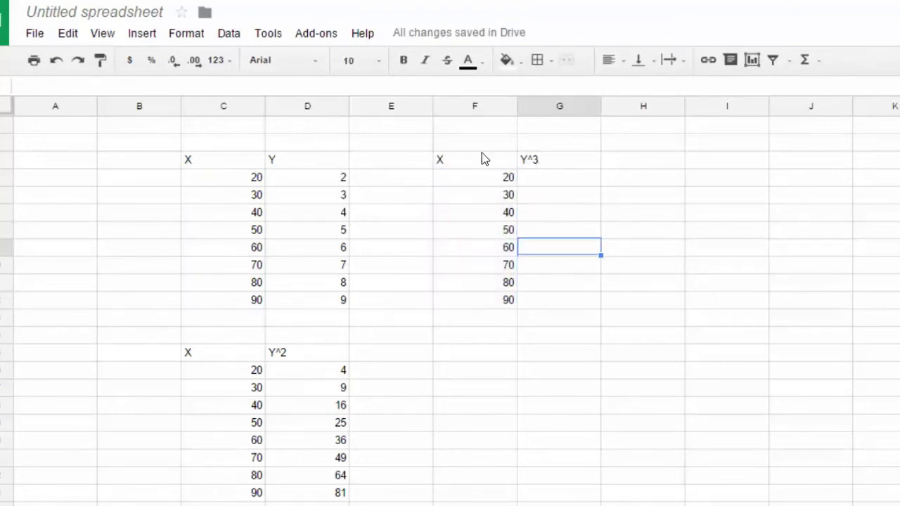
drag(241, 179, 317, 312)
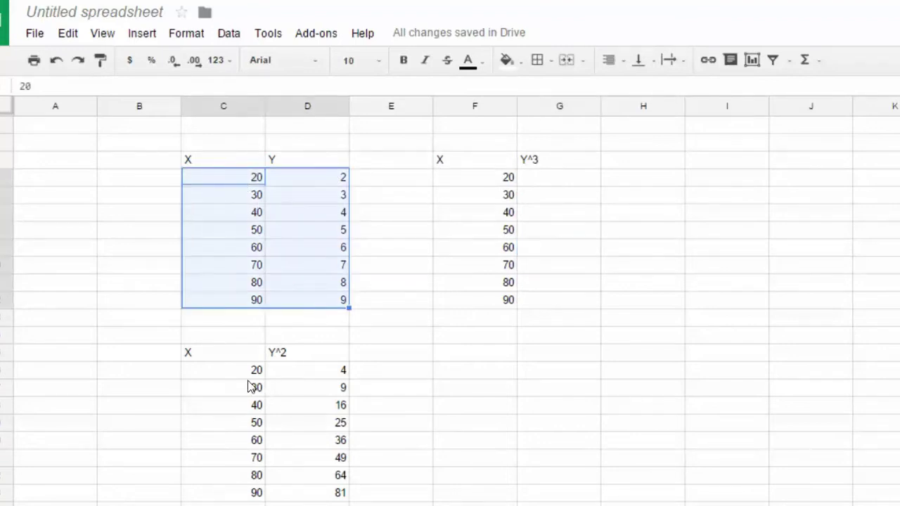
click(242, 370)
shift+click(336, 478)
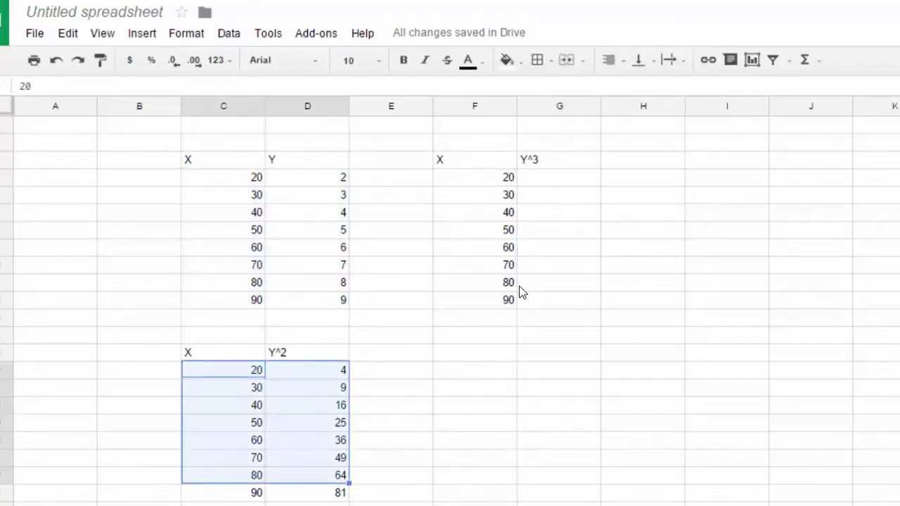
Begin a formula with an equals sign in G5, the first cell under the Y^3 header
click(550, 181)
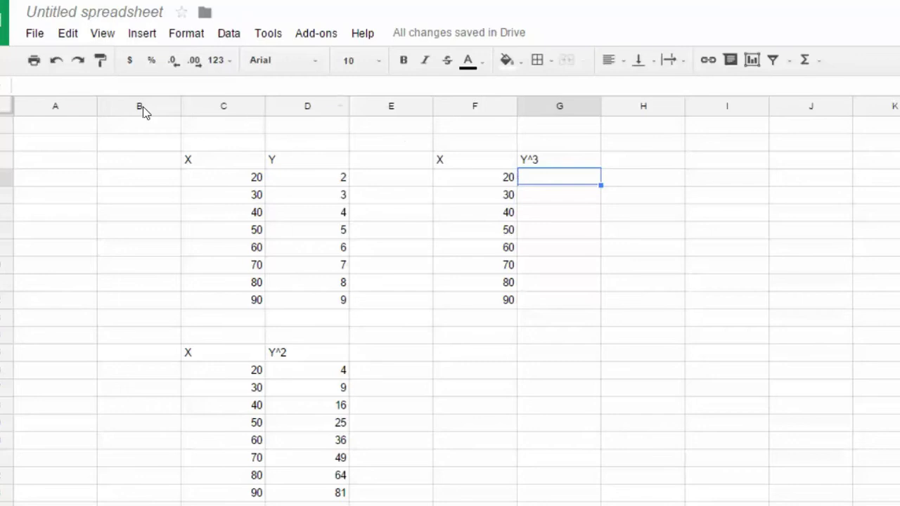
click(31, 88)
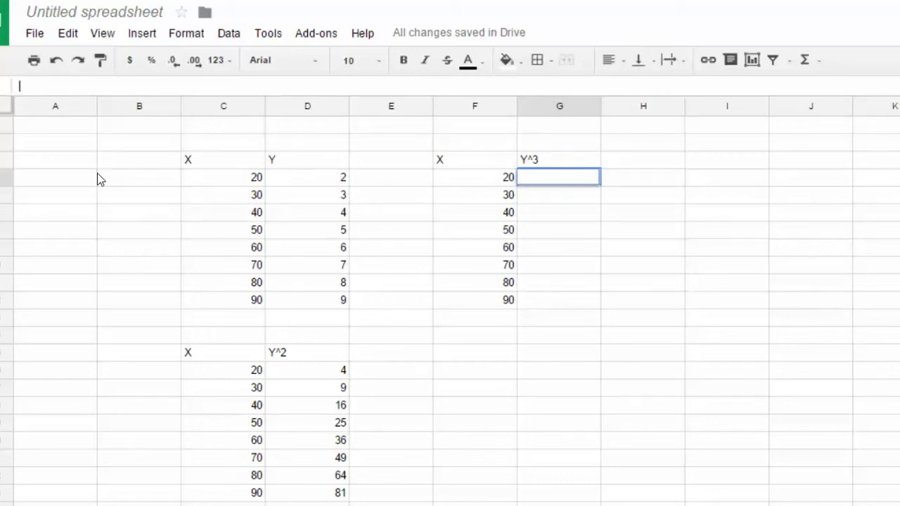
text(=)
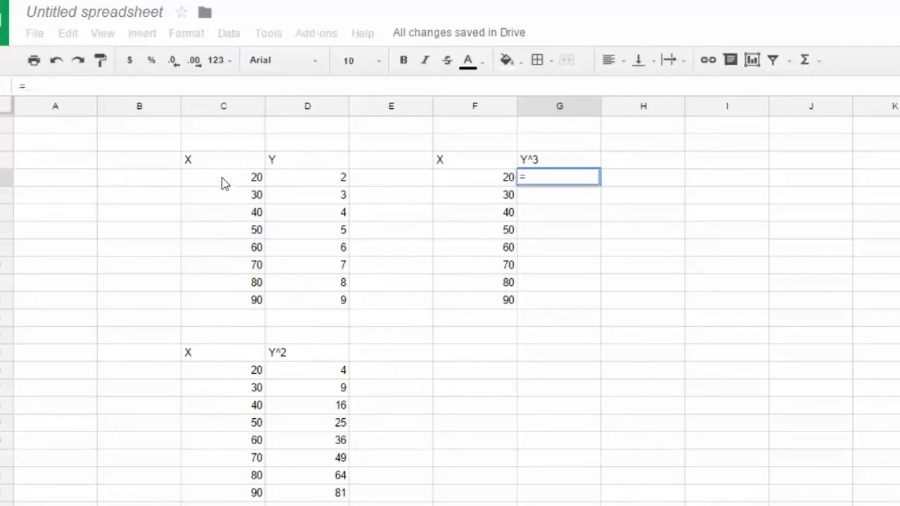
click(338, 177)
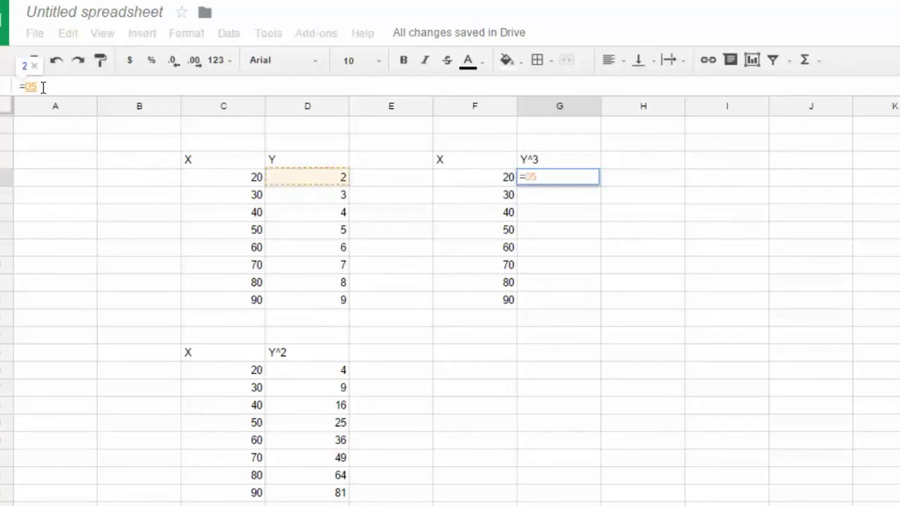
click(24, 106)
text(^3)
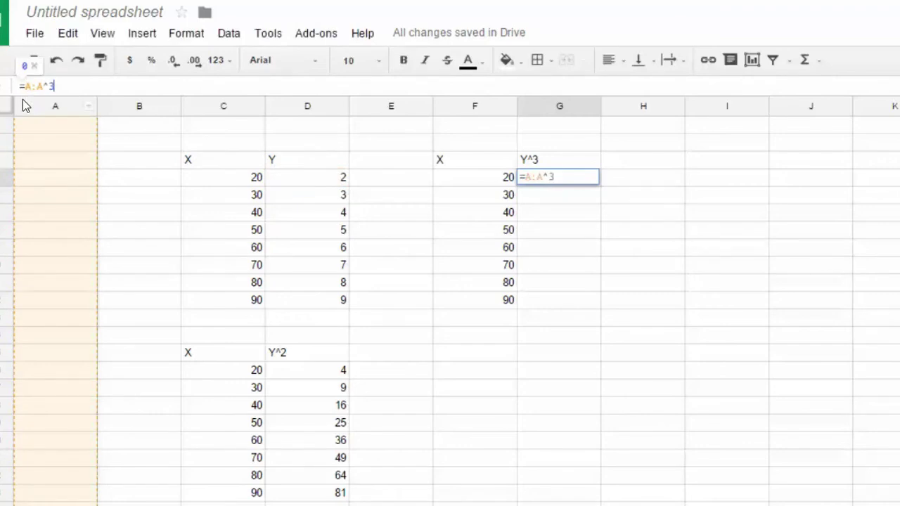
key(BackSpace)
key(BackSpace)
key(BackSpace)
key(BackSpace)
key(BackSpace)
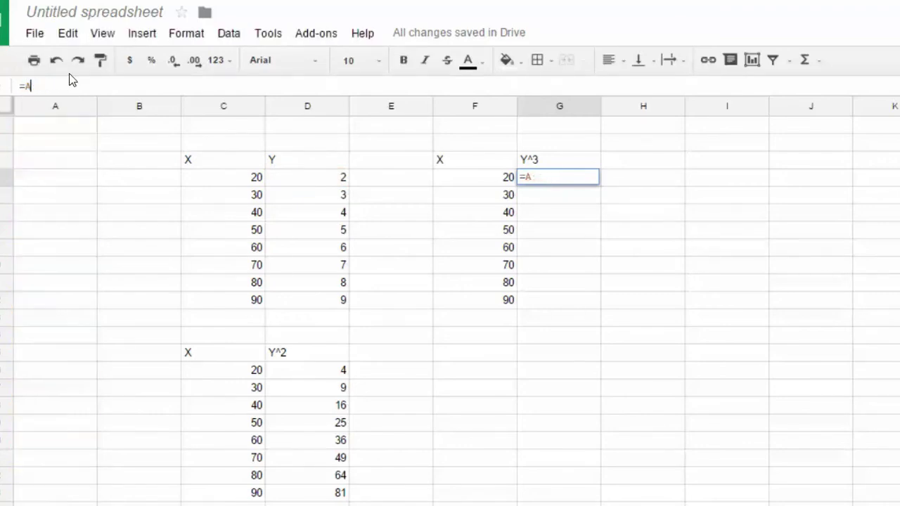
Complete the formula in G5 as =D5^3, cubing the first Y value
click(330, 181)
text(^3)
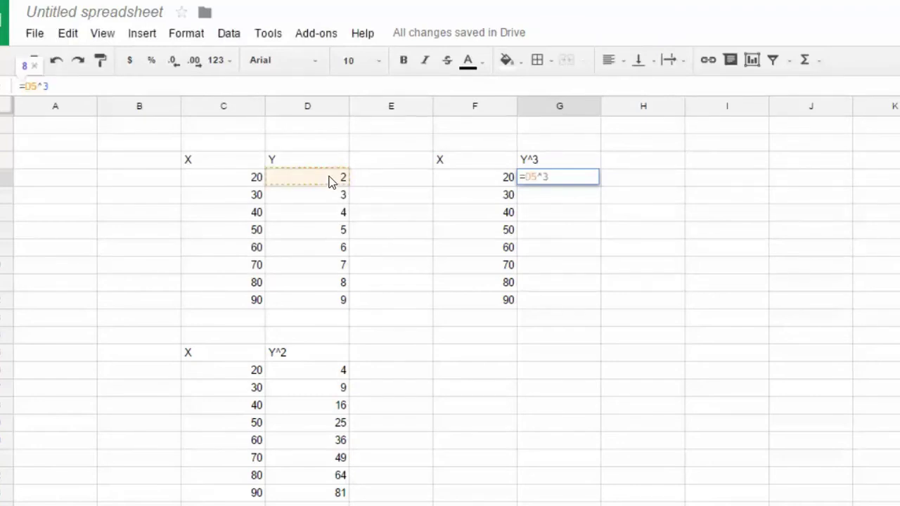
key(Return)
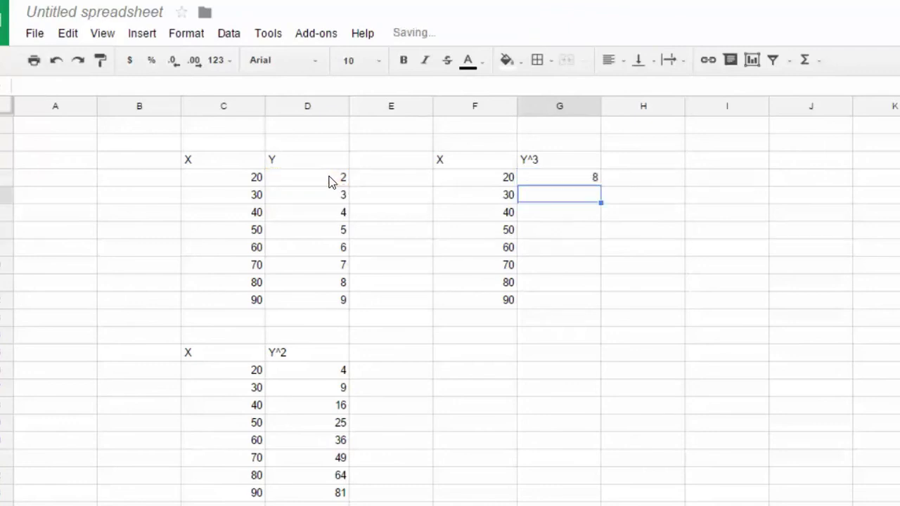
click(596, 182)
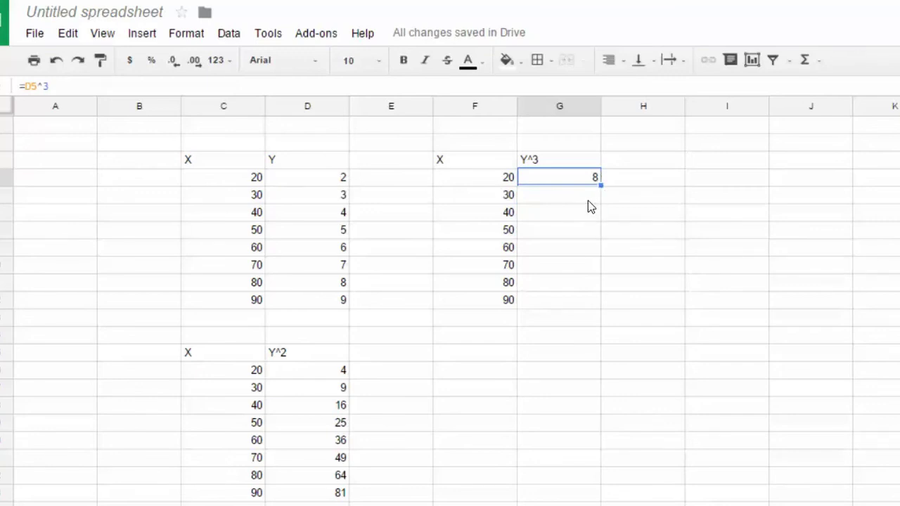
click(588, 201)
click(60, 85)
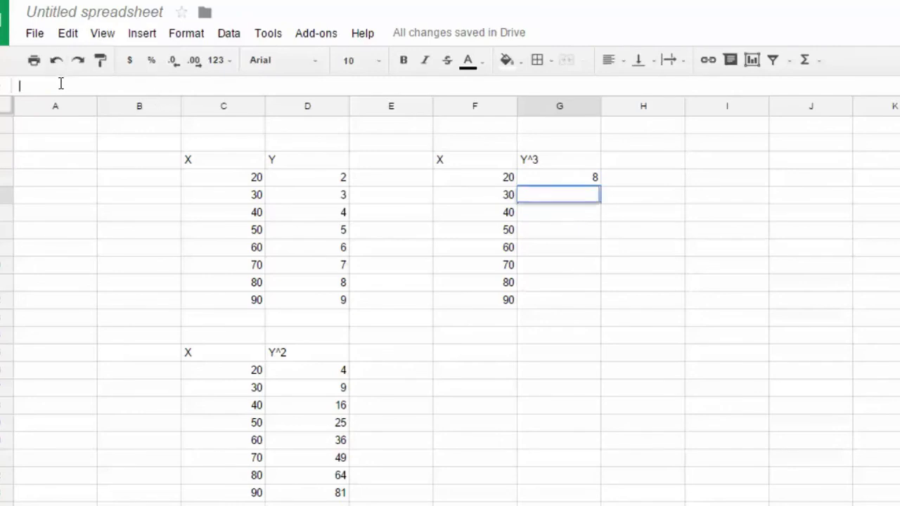
text(=)
click(326, 200)
text(^3)
key(BackSpace)
key(BackSpace)
key(BackSpace)
key(BackSpace)
key(BackSpace)
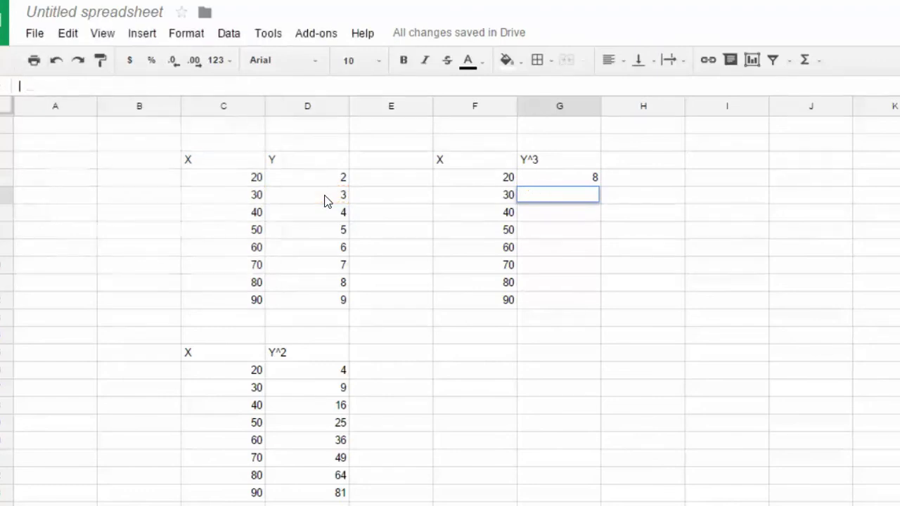
Fill the G5 formula down through G12 and check the copied formula in G6
click(590, 184)
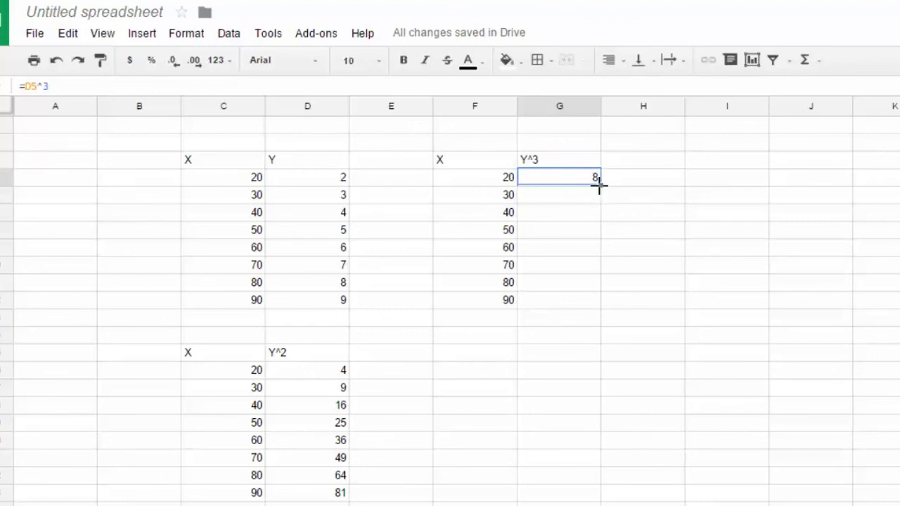
drag(600, 186, 588, 303)
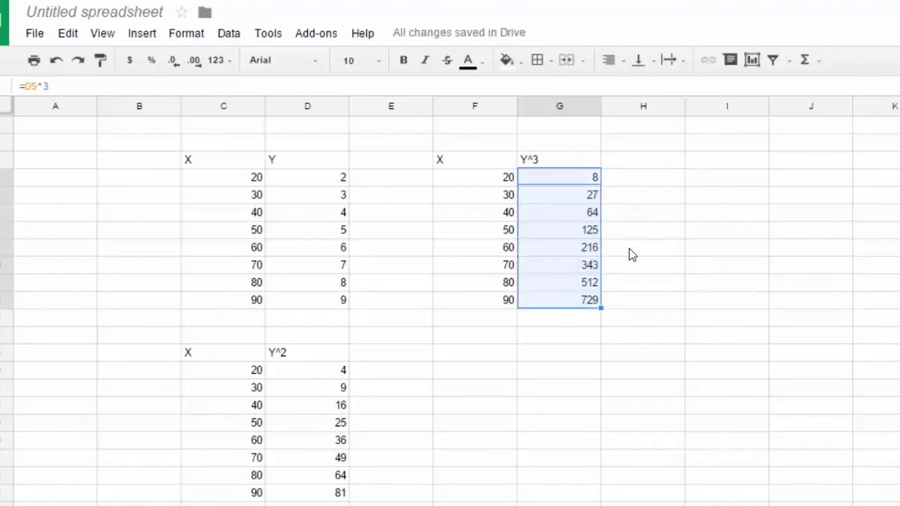
click(605, 199)
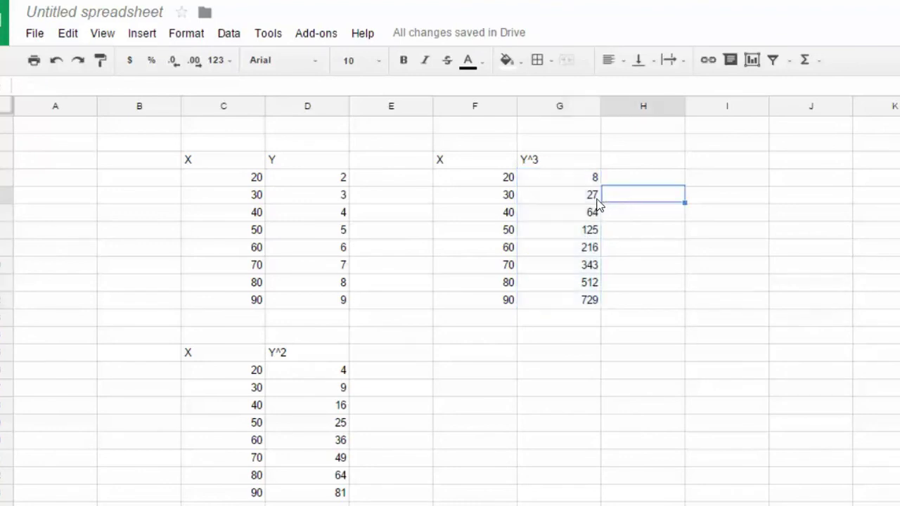
click(591, 199)
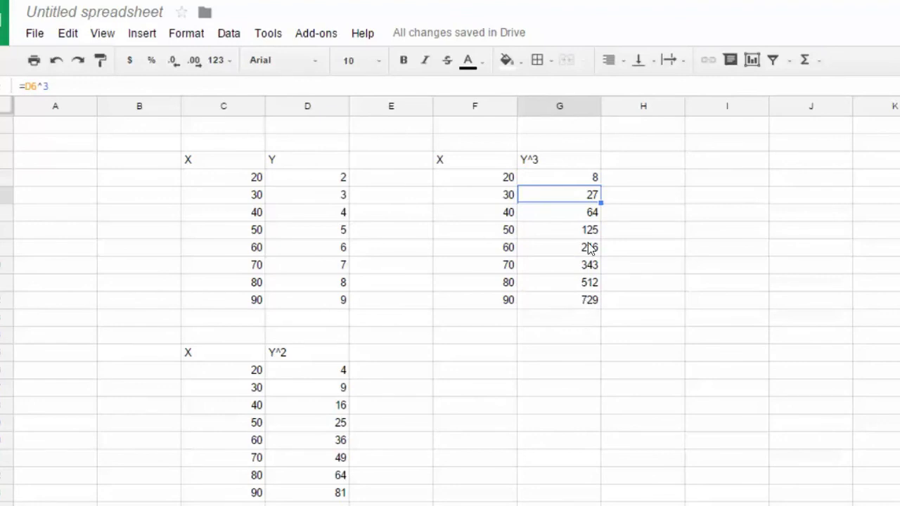
click(612, 320)
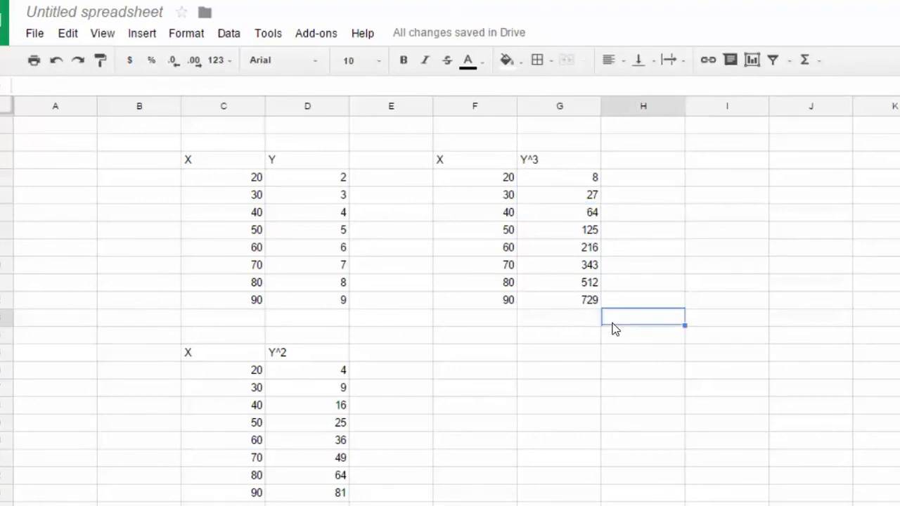